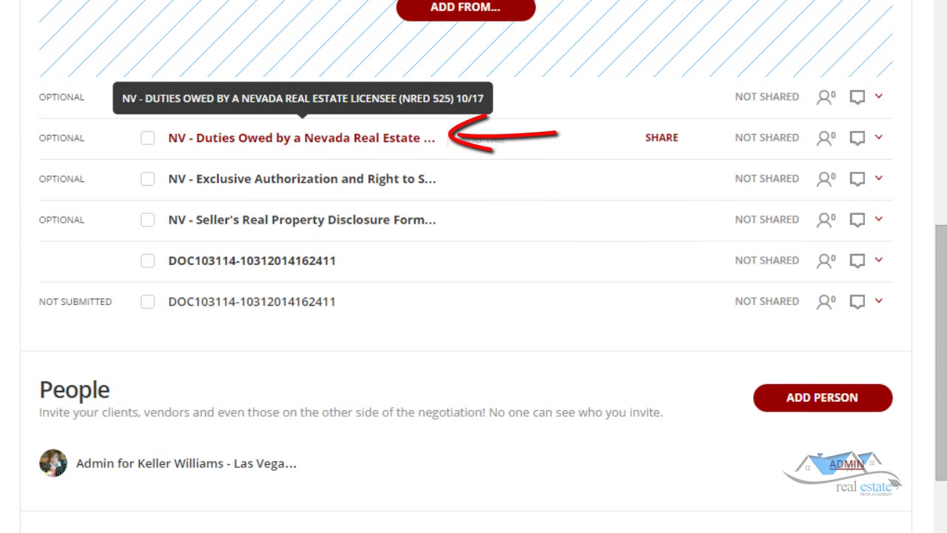
Open the NV - Duties Owed form and skip assigning people to its roles.
click(302, 138)
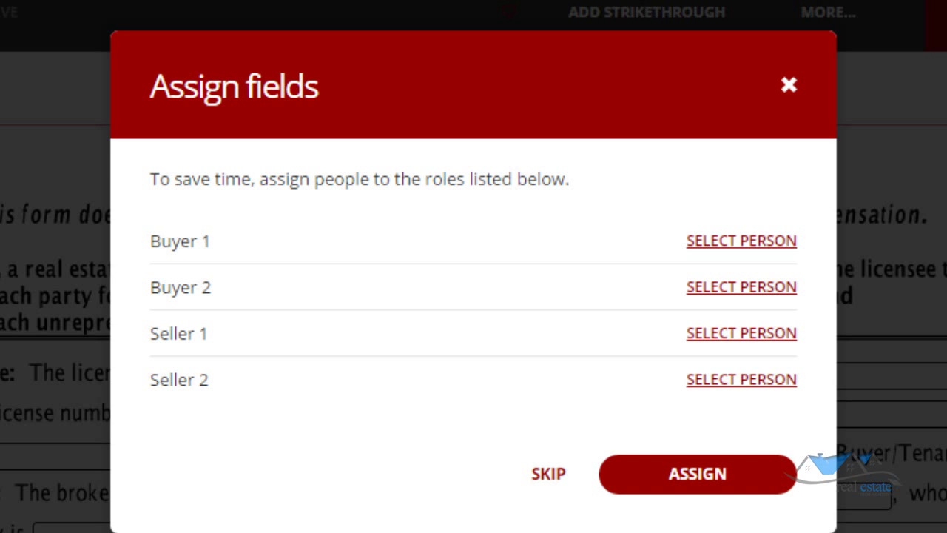
key(Escape)
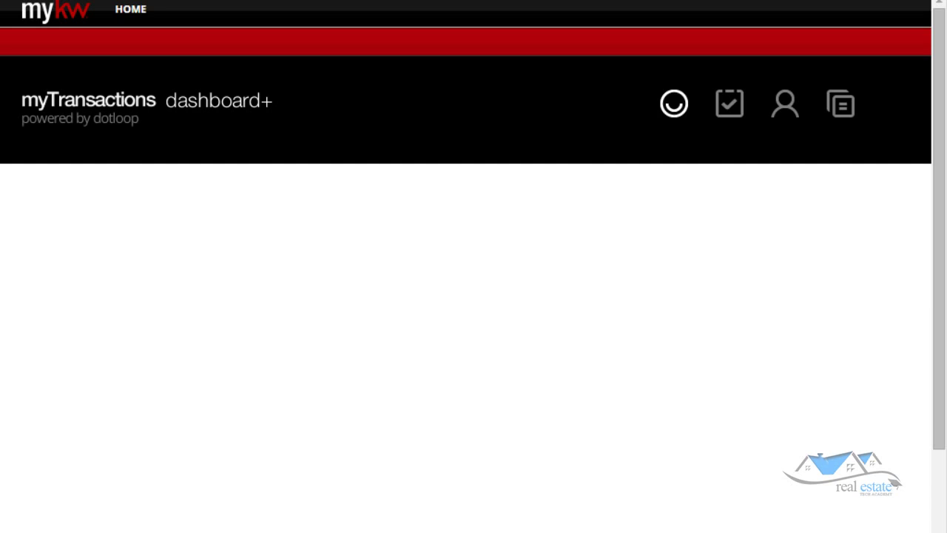
Scroll down the loop page to the People section.
scroll(473, 266, down, 7)
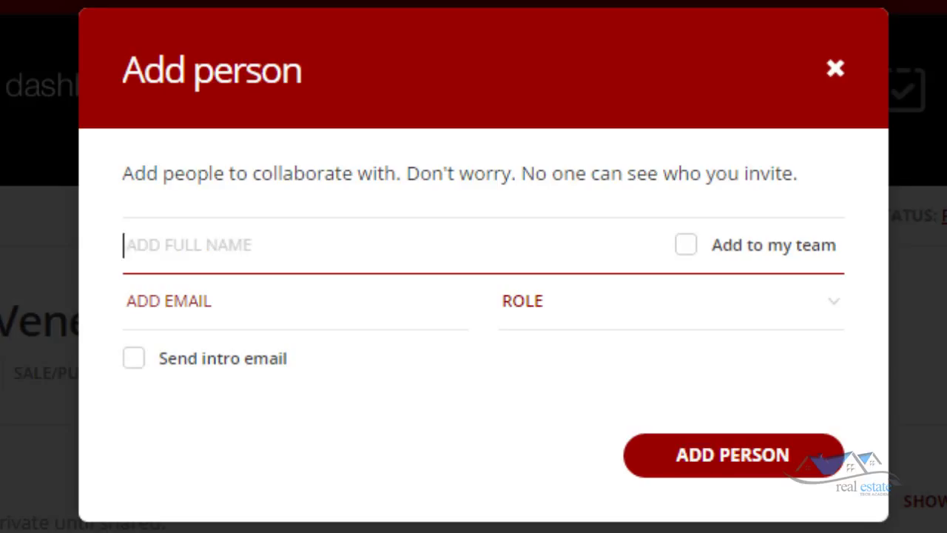
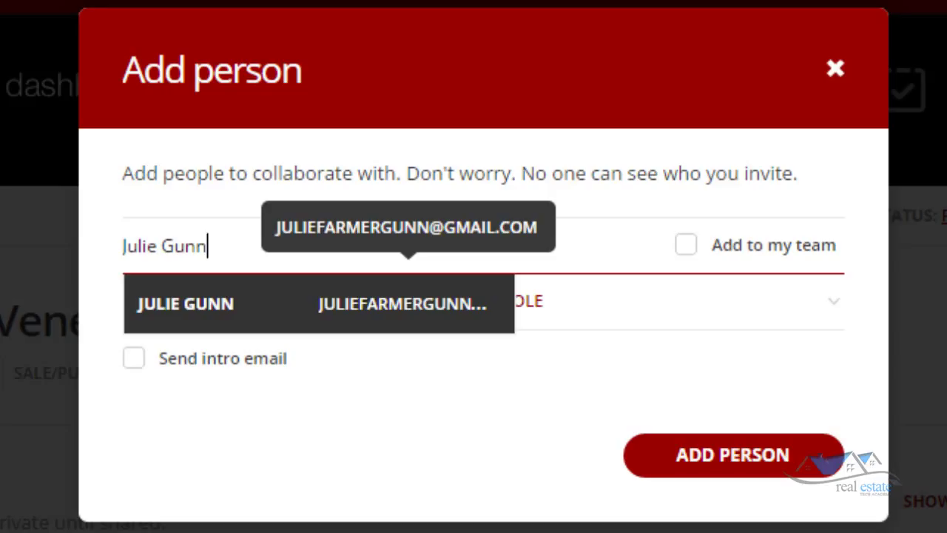
Add the suggested seller contact with the Seller role and the intro email enabled.
key(Return)
key(Tab)
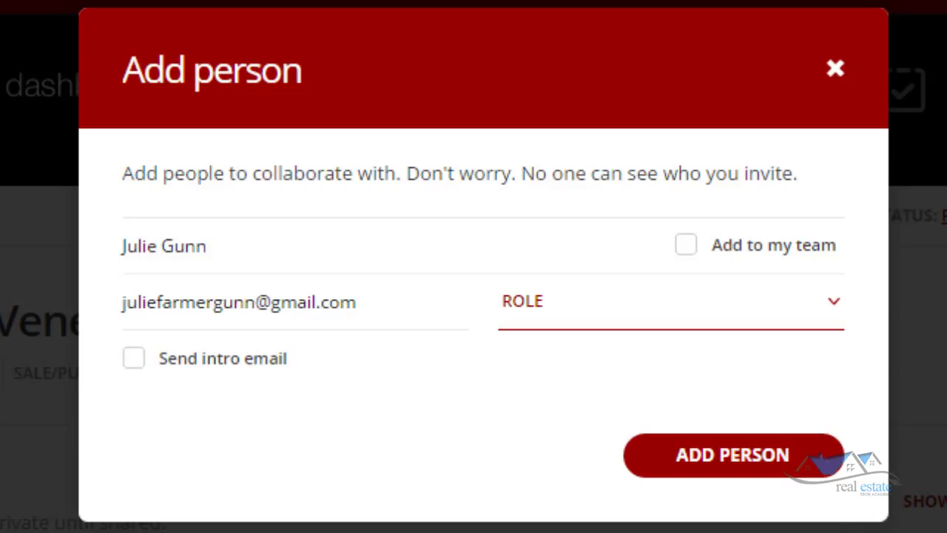
key(space)
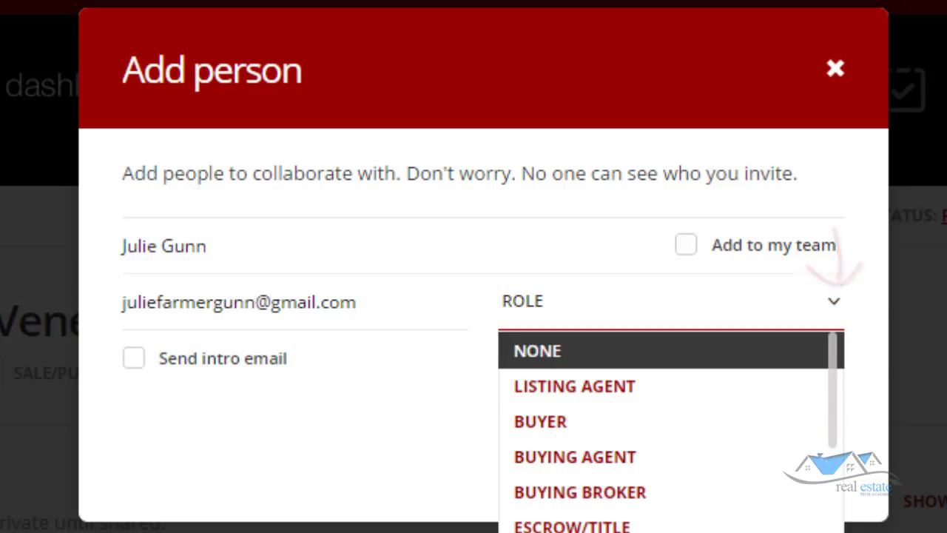
key(Down)
key(Down)
key(Down)
key(Down)
key(Down)
key(Down)
key(Down)
key(Down)
key(Down)
key(Down)
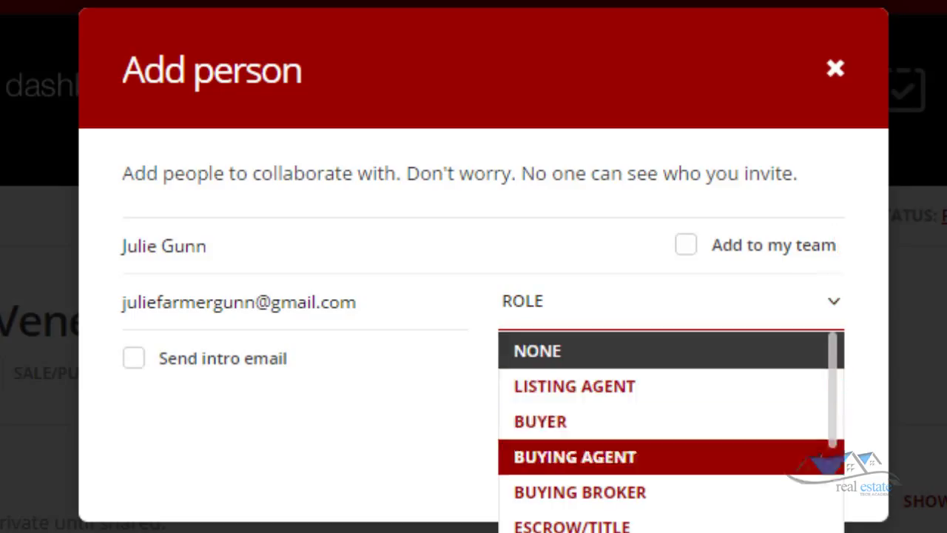
key(Down)
key(Up)
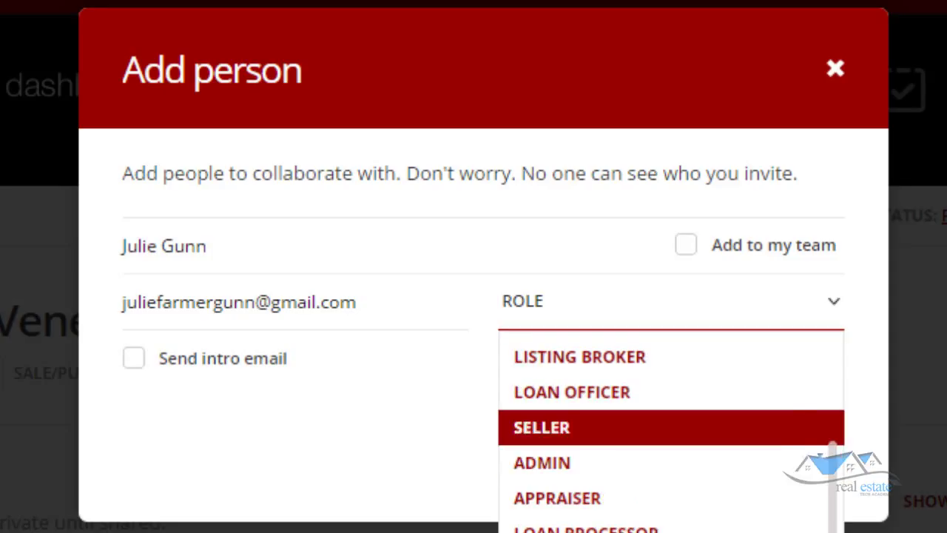
key(Return)
key(Tab)
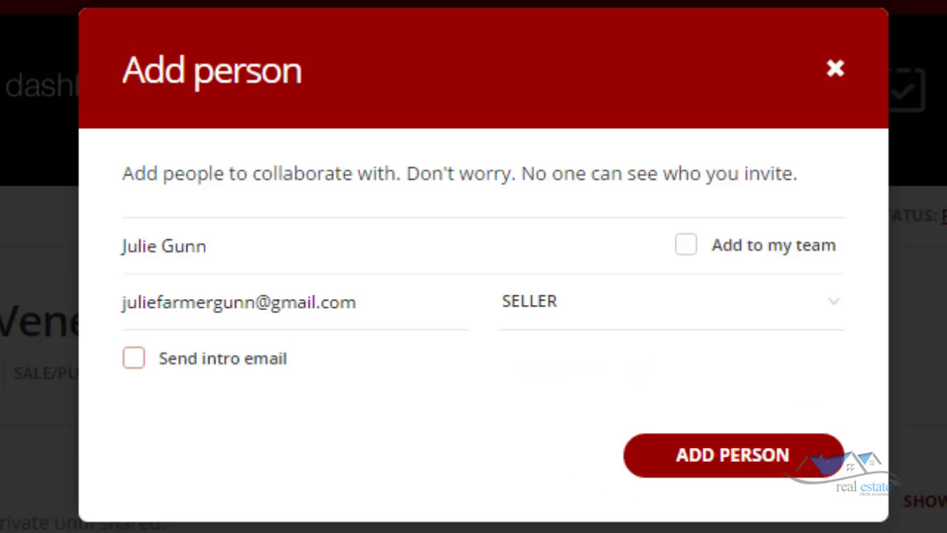
key(space)
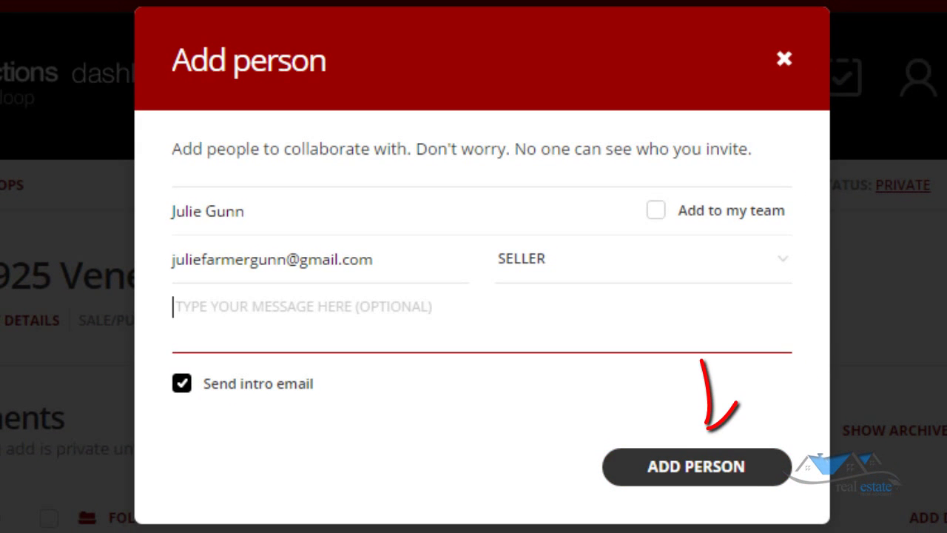
click(696, 466)
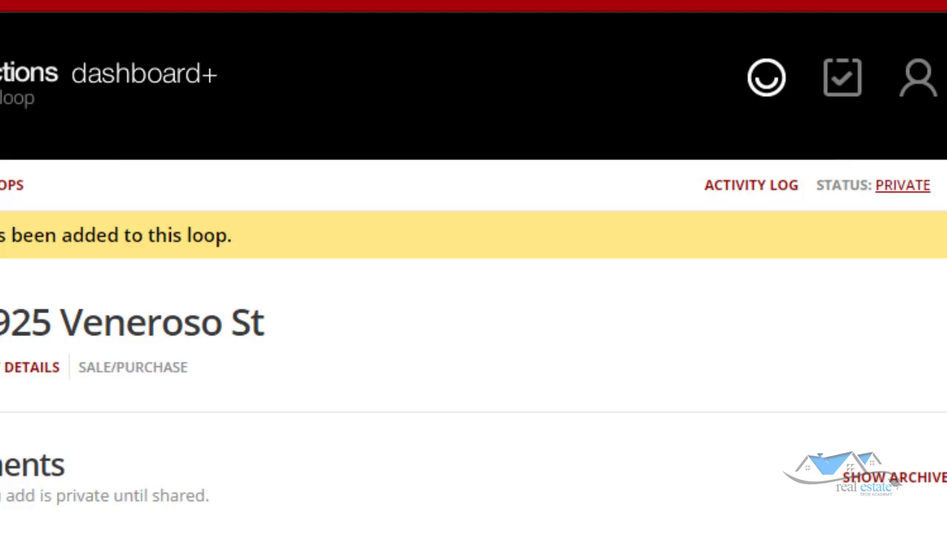
Reopen the NV - Duties Owed document from the loop's Documents list.
scroll(474, 295, down, 4)
scroll(473, 295, up, 4)
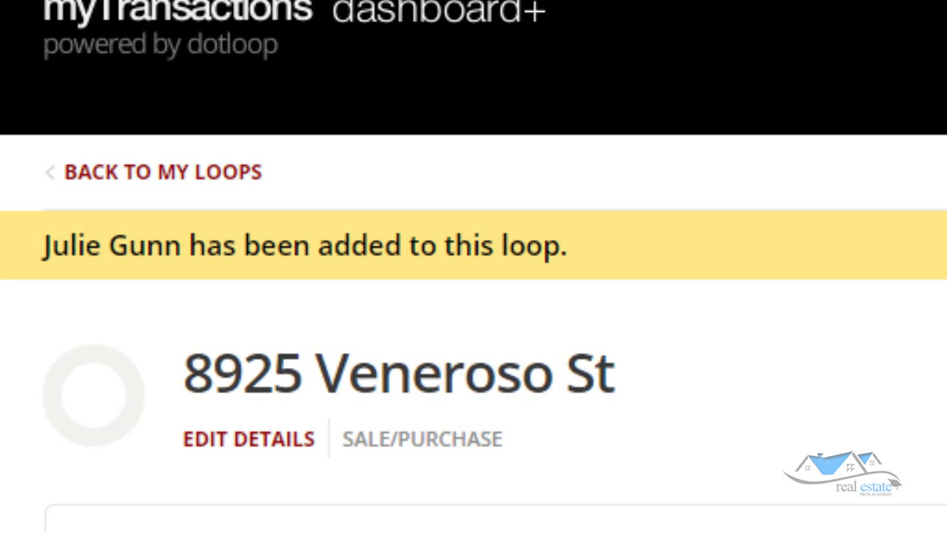
scroll(473, 296, down, 5)
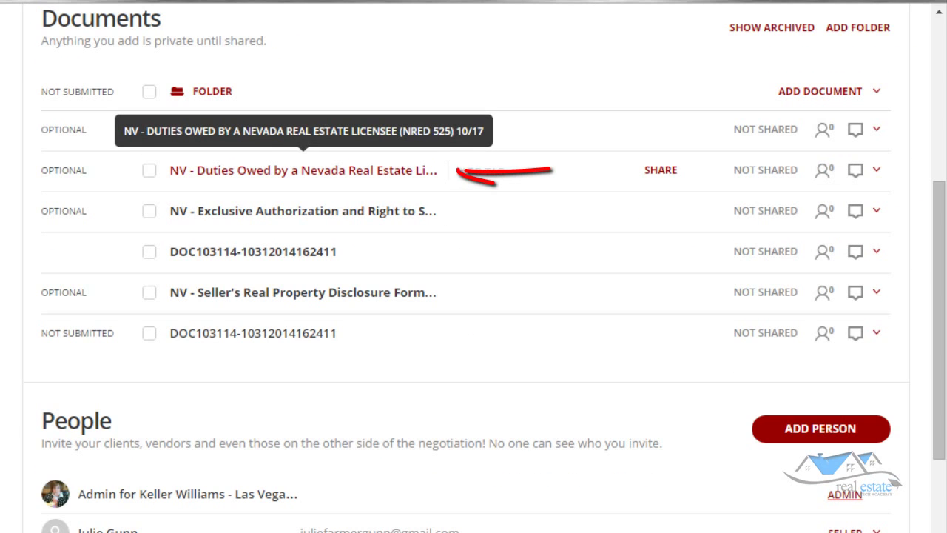
click(303, 170)
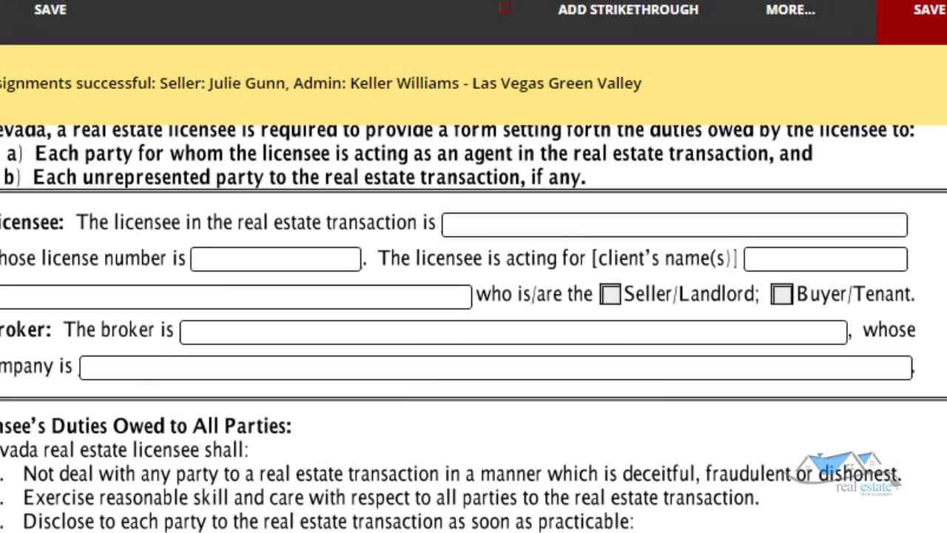
scroll(474, 333, down, 10)
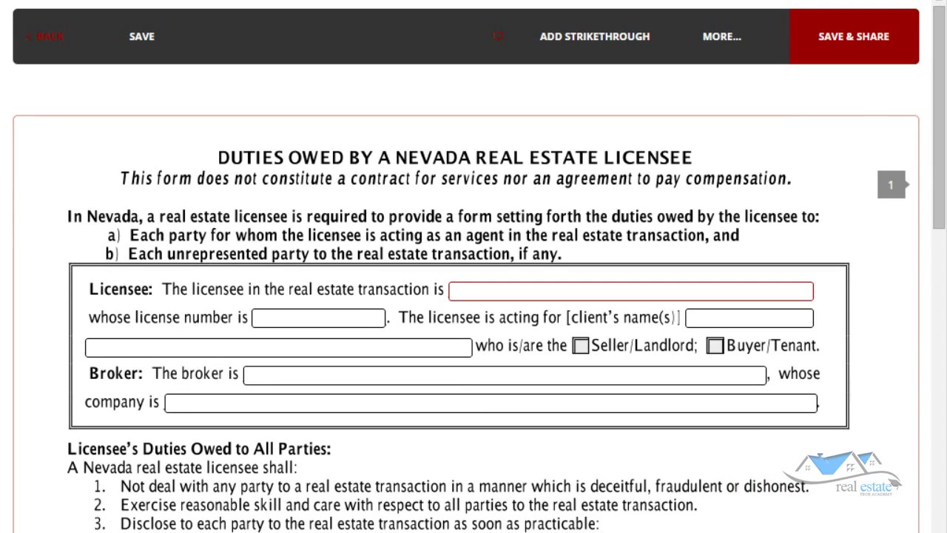
Fill in the licensee's name and license number on the Duties Owed form.
click(631, 291)
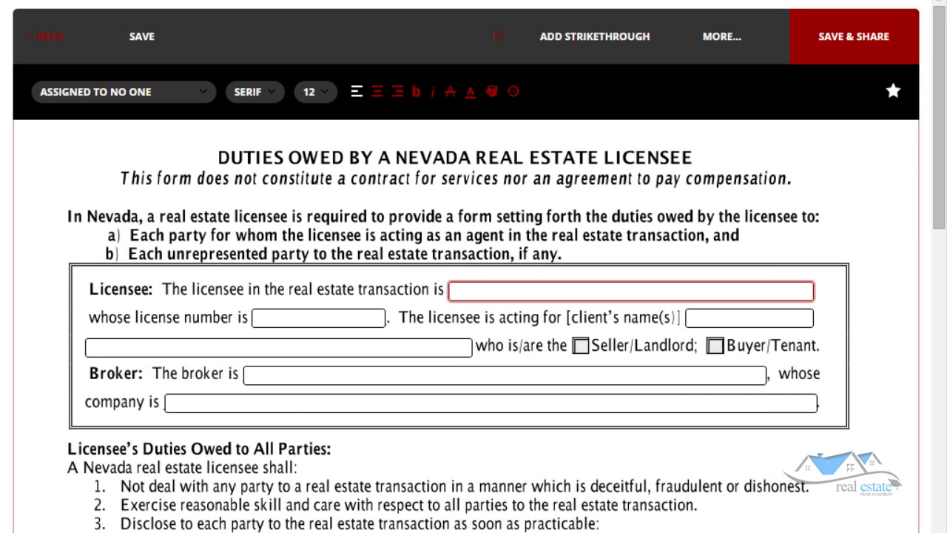
key(Tab)
click(554, 290)
key(BackSpace)
key(BackSpace)
key(Tab)
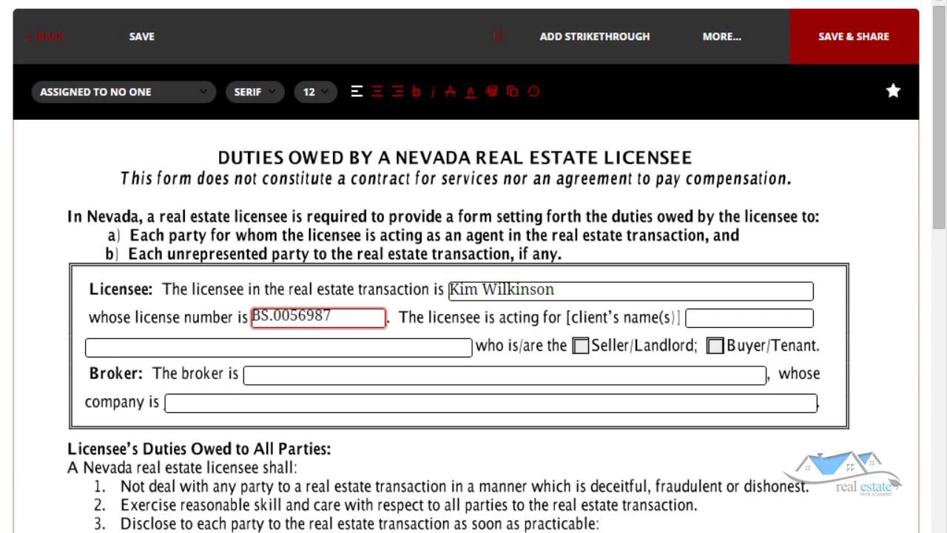
Enter the client's and broker's names and company 'Keller WIlliams THe Marketplace'.
key(Tab)
key(Tab)
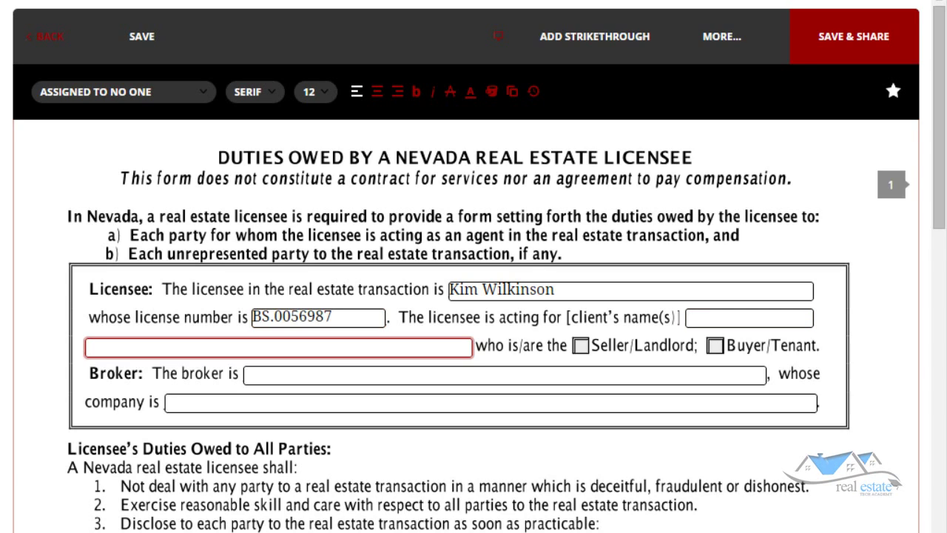
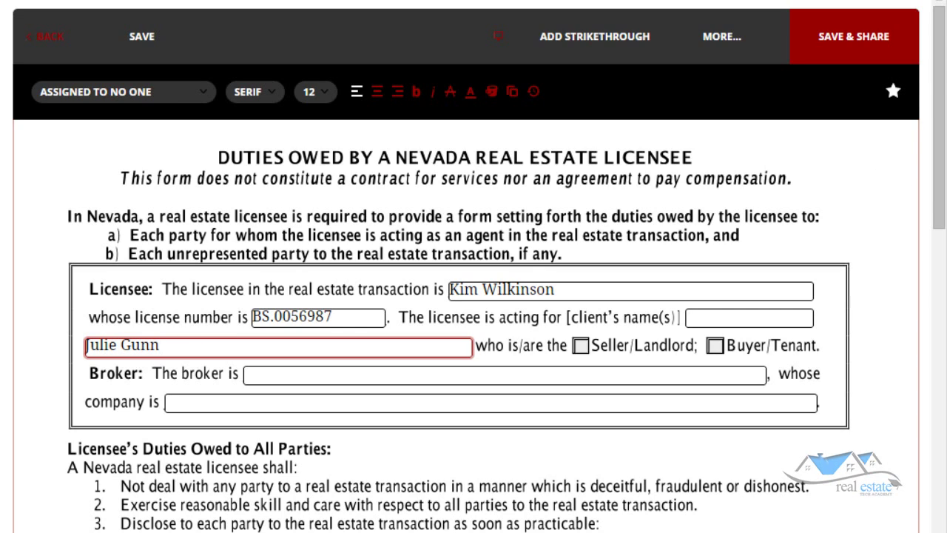
click(444, 375)
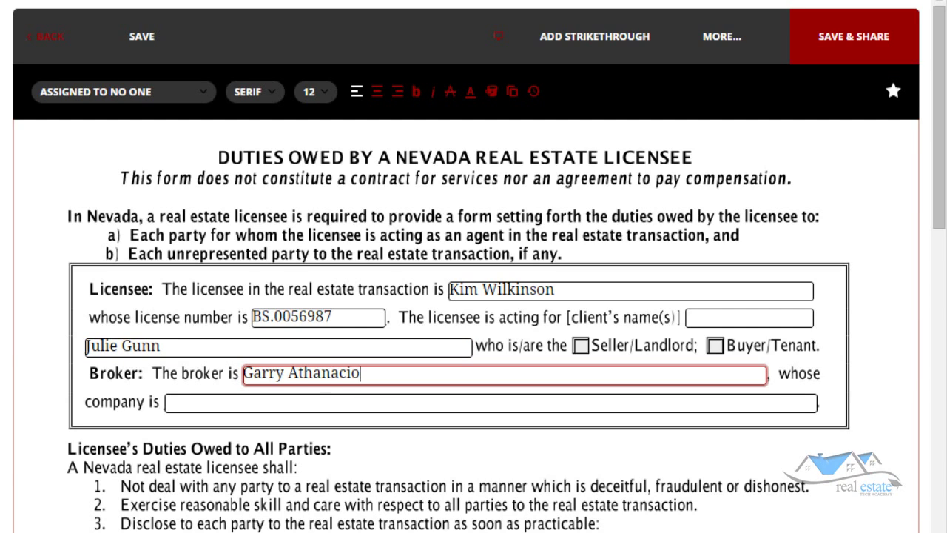
click(444, 402)
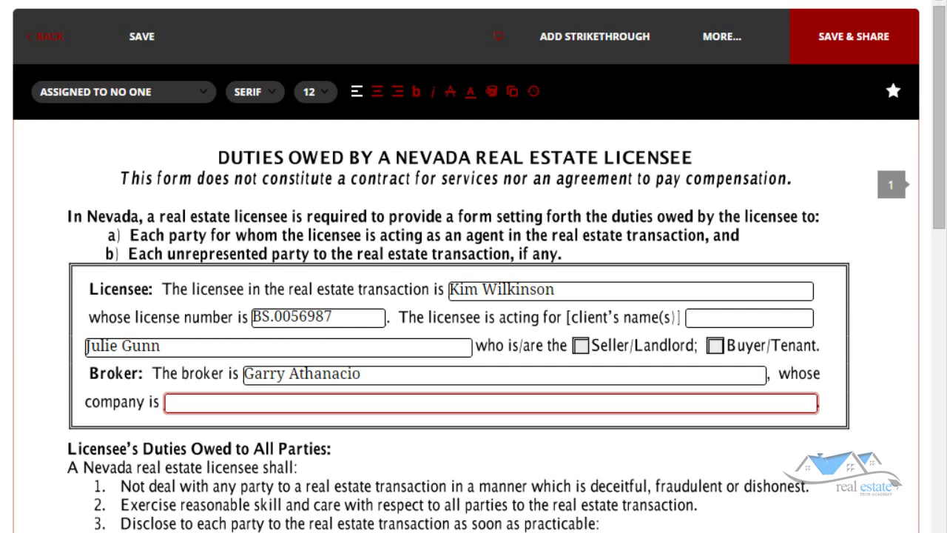
text(Keller WIlliams THe Marketp)
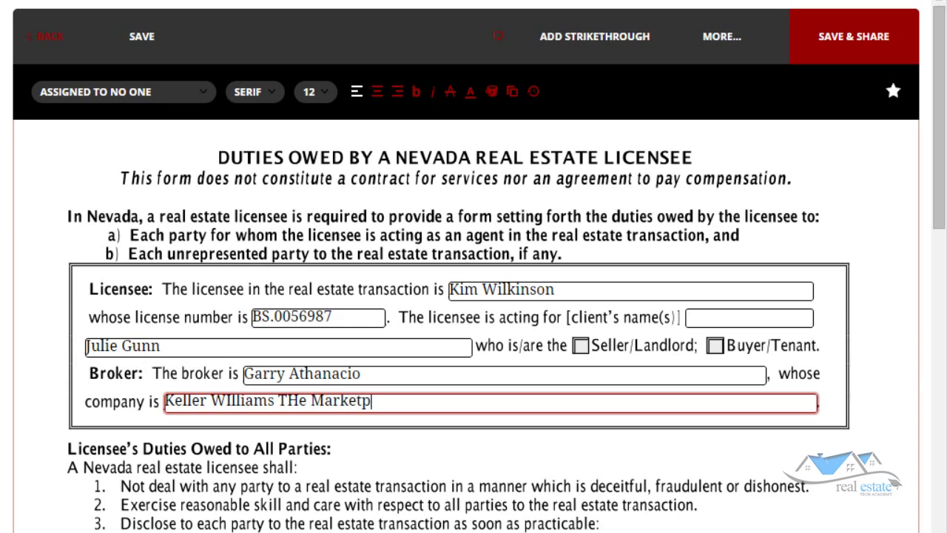
text(lace)
scroll(473, 326, down, 5)
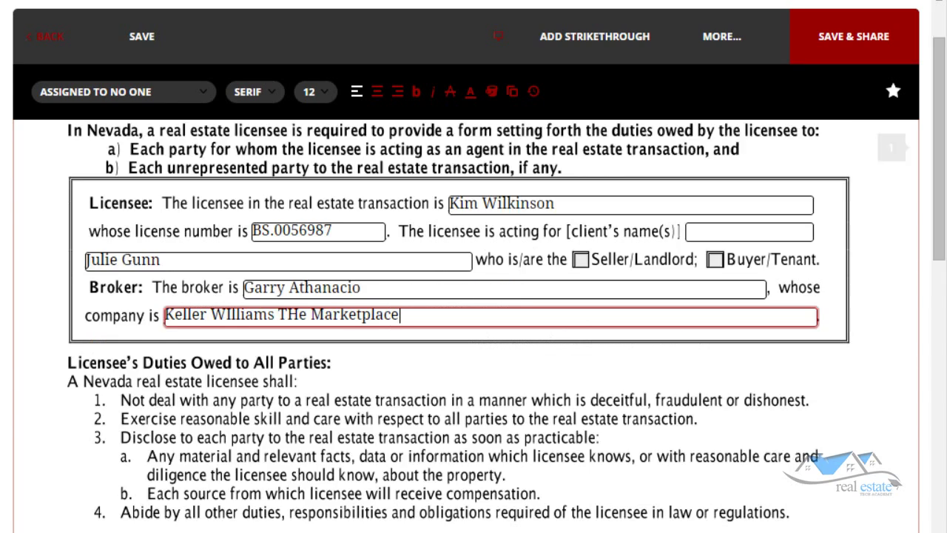
scroll(473, 326, down, 3)
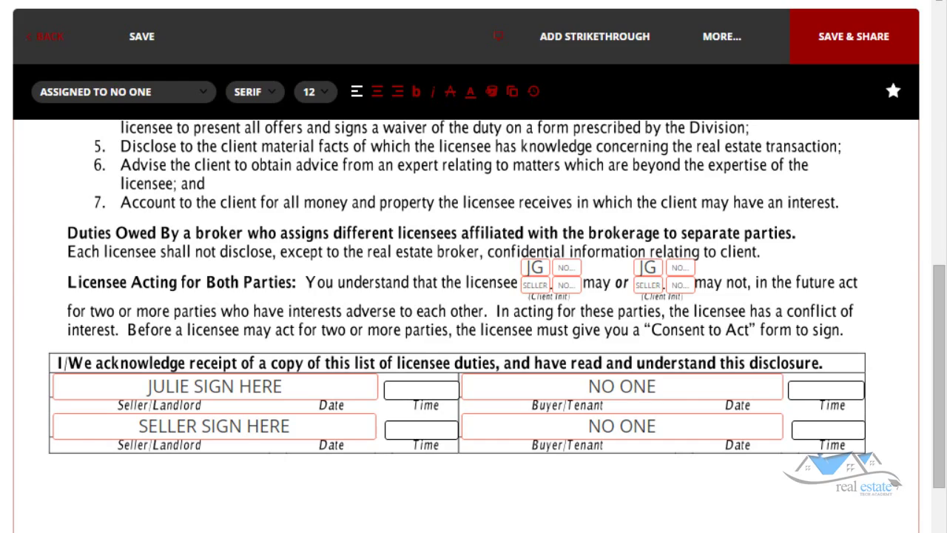
Scroll back up the filled-in Duties Owed form.
scroll(473, 325, up, 10)
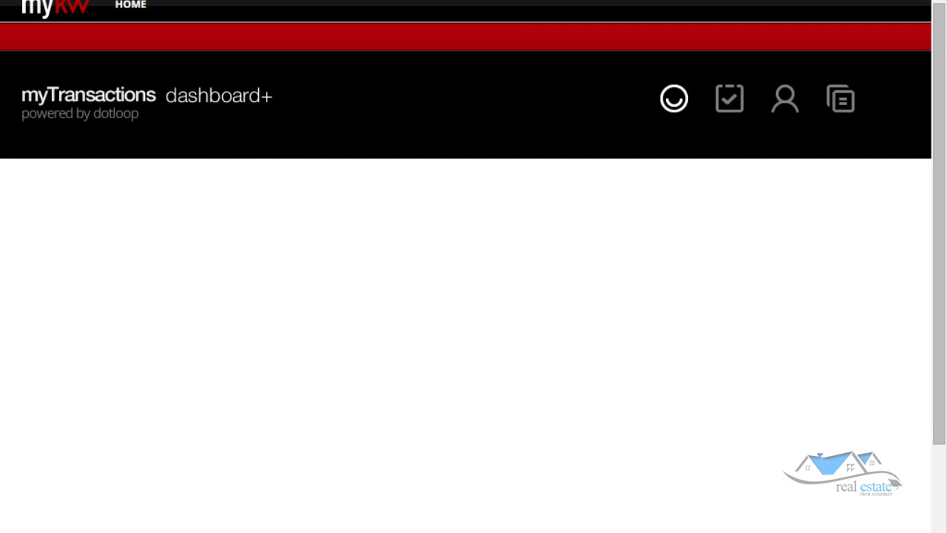
scroll(474, 296, down, 5)
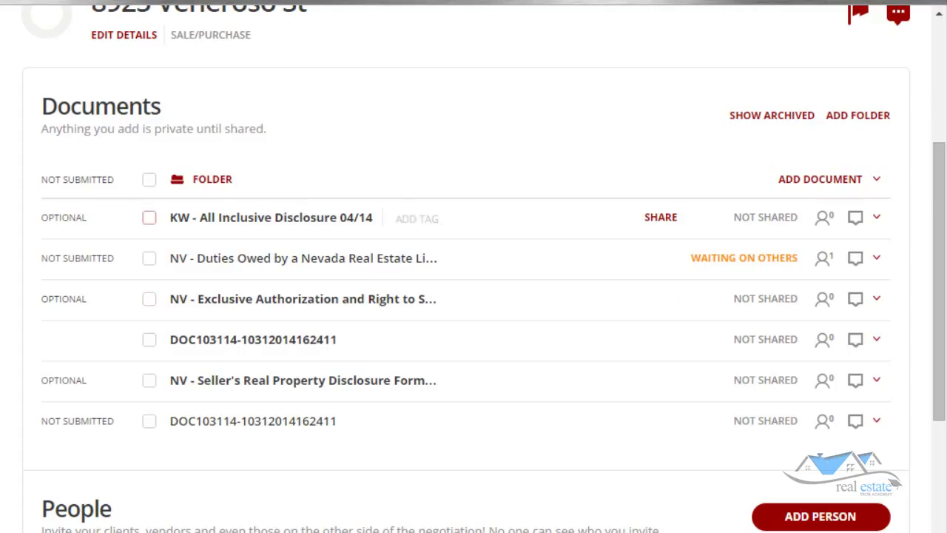
click(148, 217)
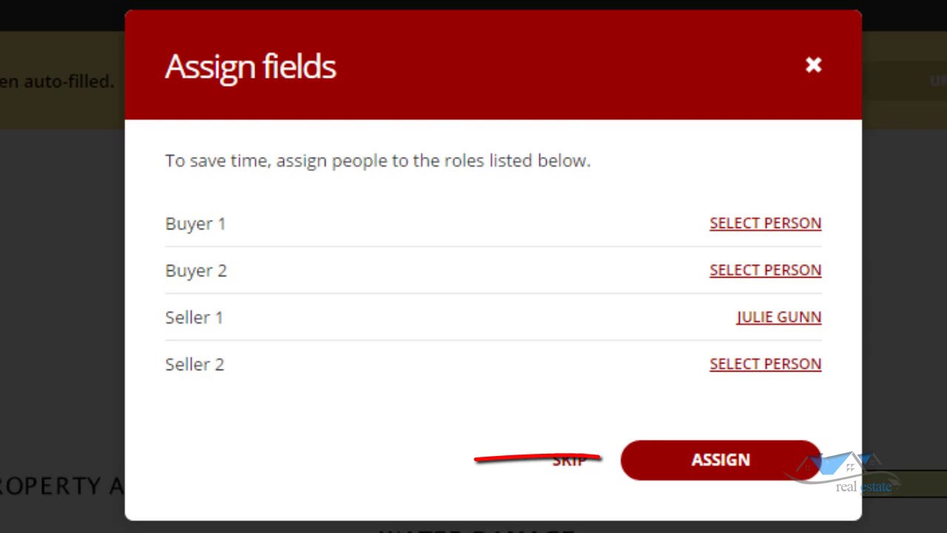
Assign the seller as Seller 1 on the disclosure, then save it for sharing.
click(721, 459)
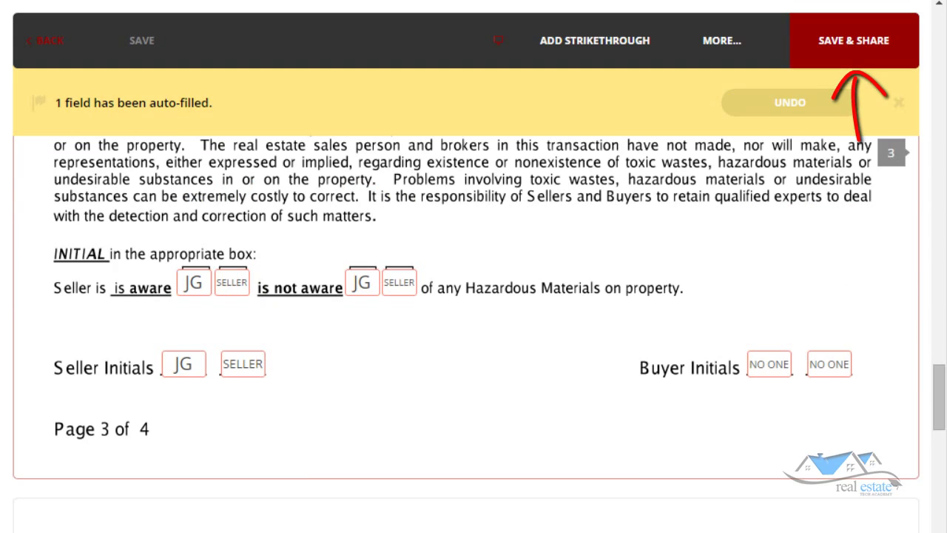
click(854, 40)
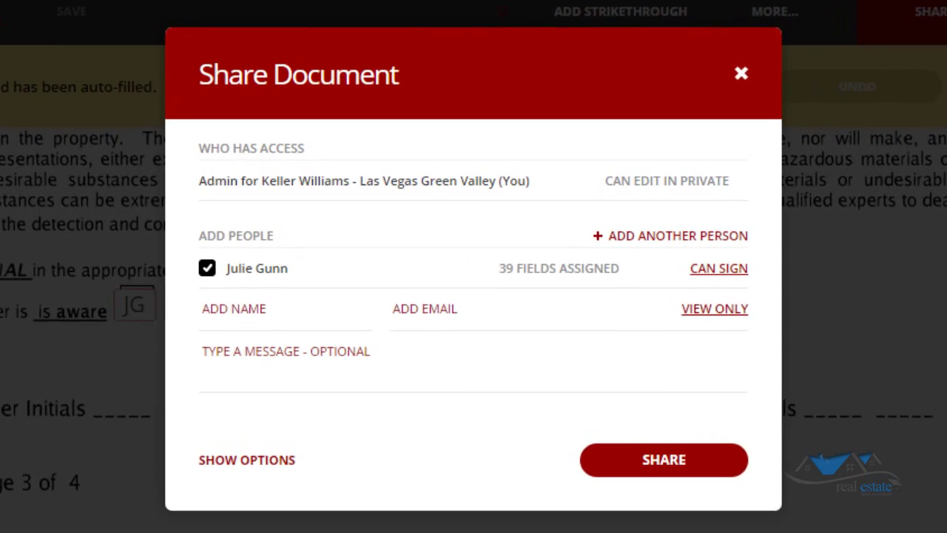
Share the disclosure with the seller with Can Sign permission and close the confirmation.
click(282, 285)
click(674, 474)
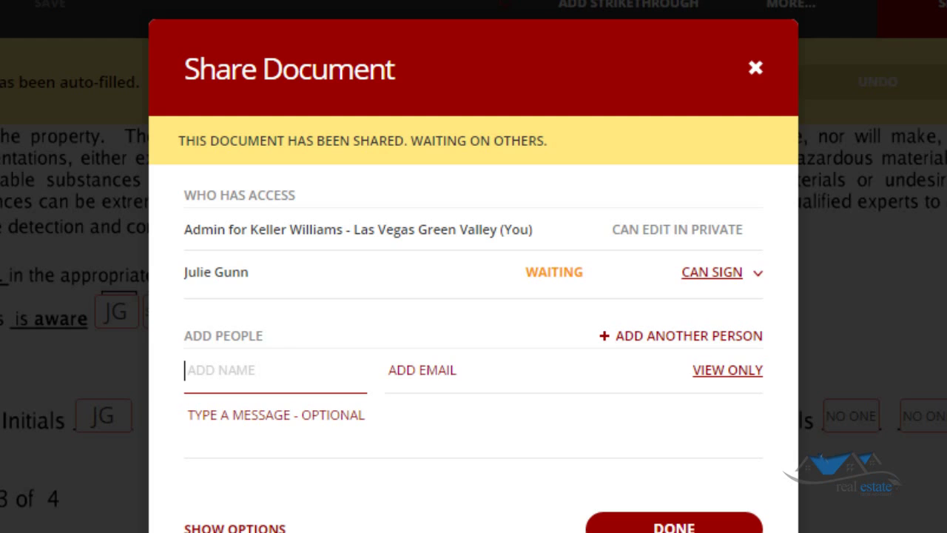
click(674, 525)
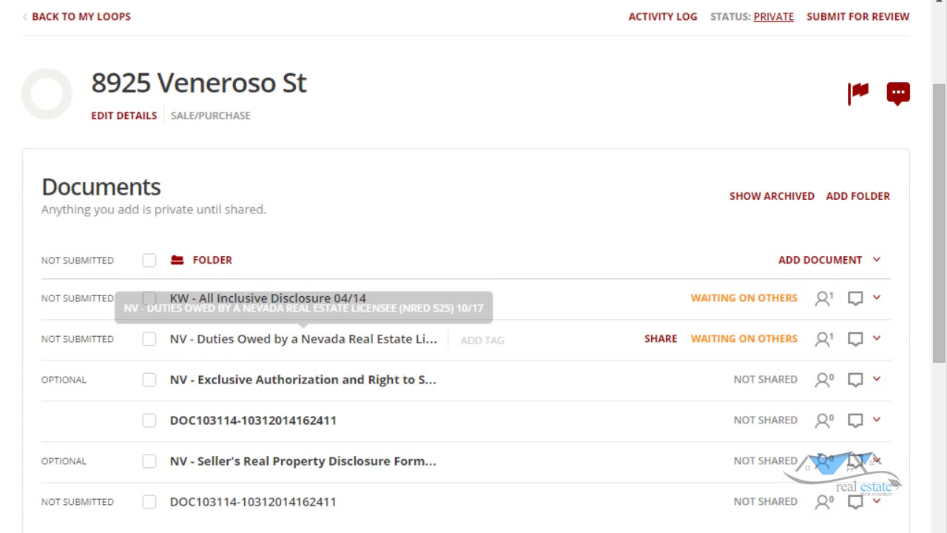
Tick the NV Exclusive Authorization, NV Duties Owed and KW All Inclusive Disclosure rows.
scroll(296, 296, down, 1)
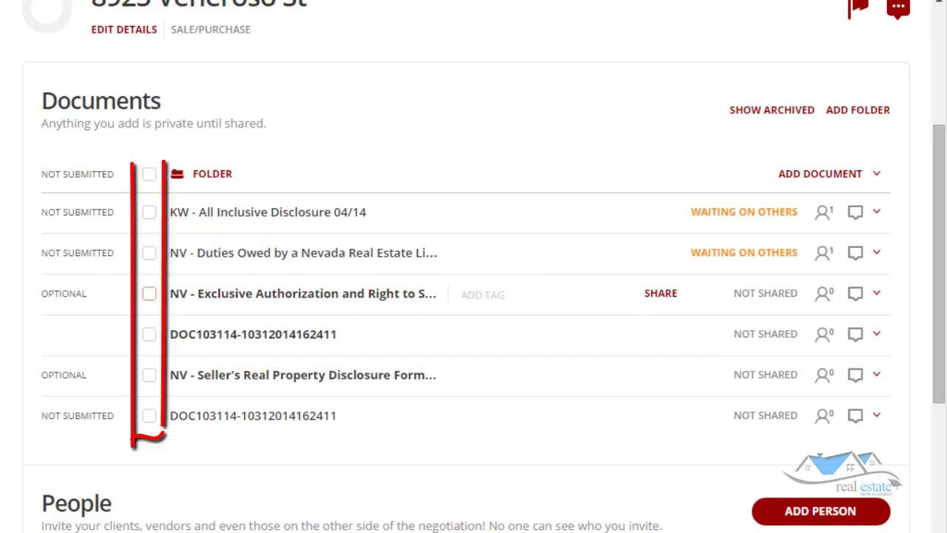
click(149, 292)
click(148, 252)
click(149, 211)
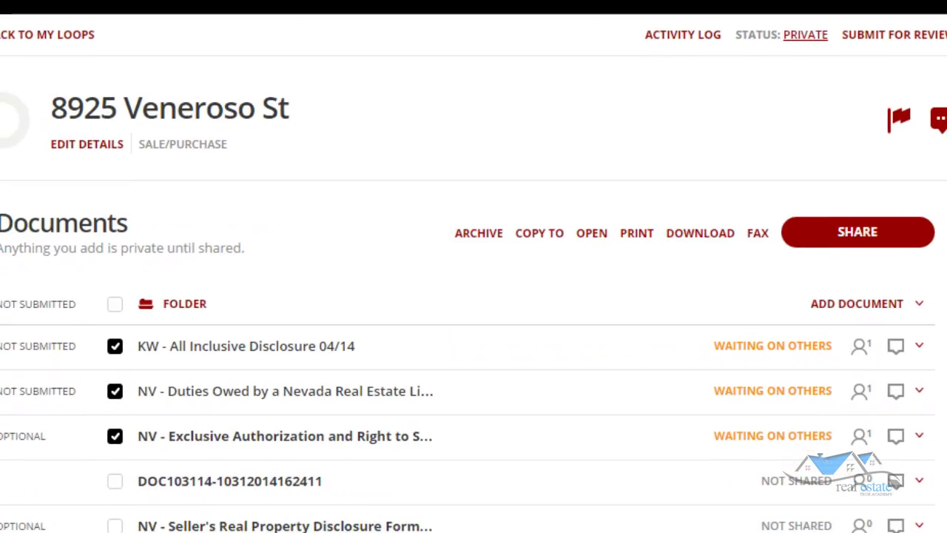
scroll(473, 266, down, 5)
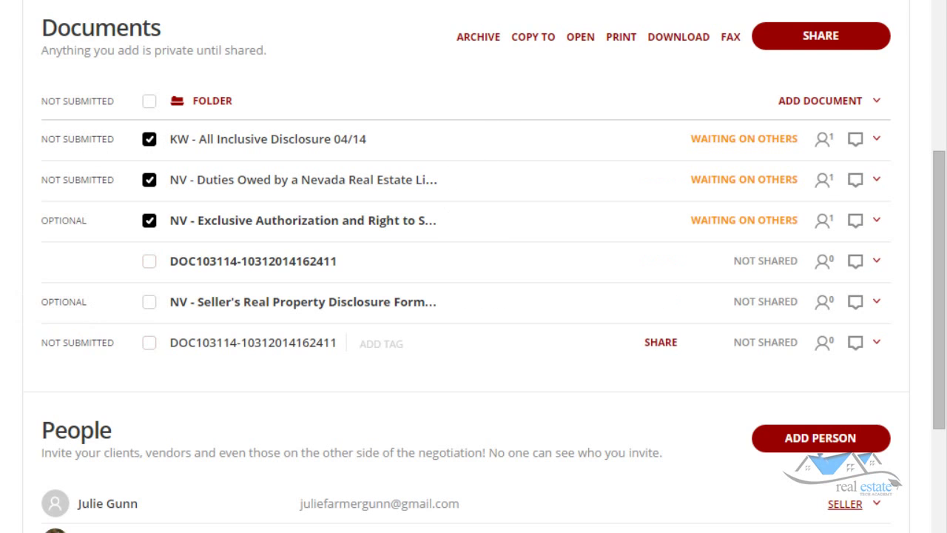
scroll(821, 140, up, 1)
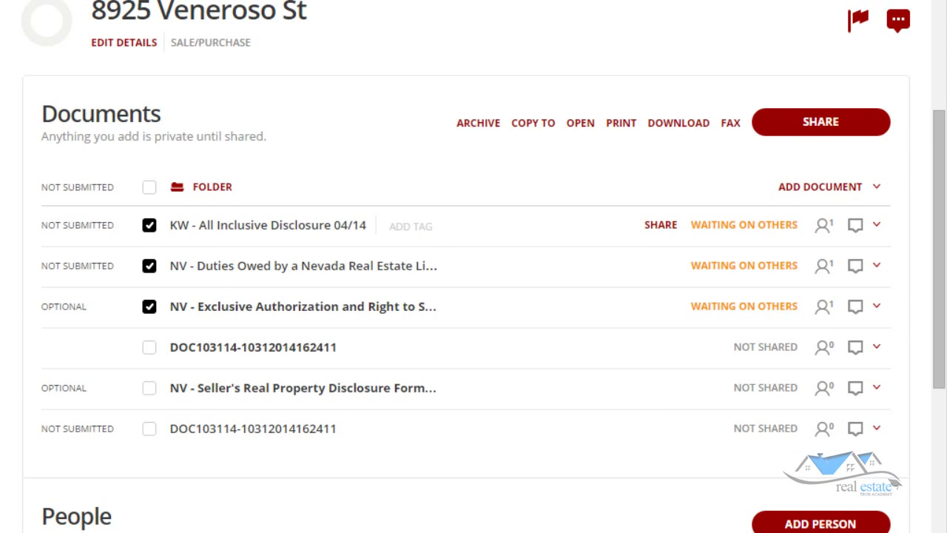
scroll(473, 267, down, 1)
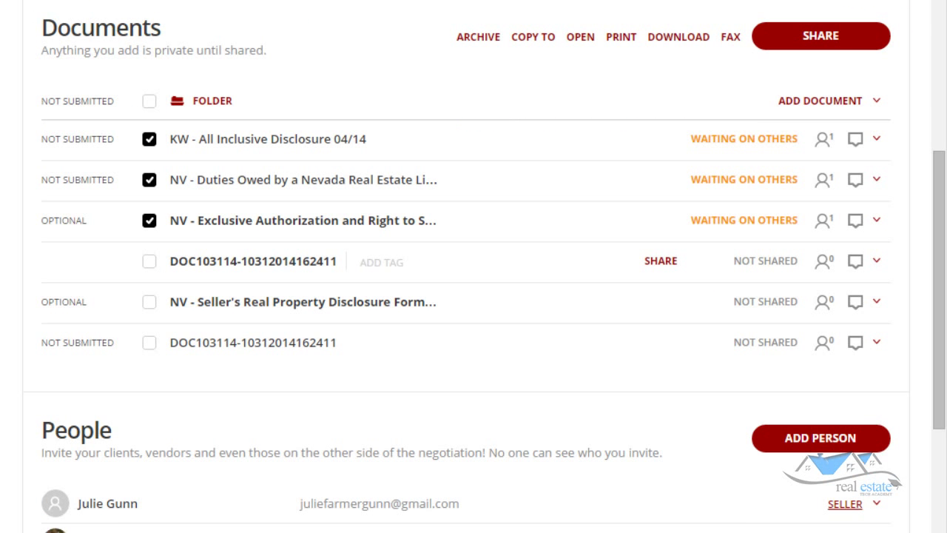
mouse_move(744, 139)
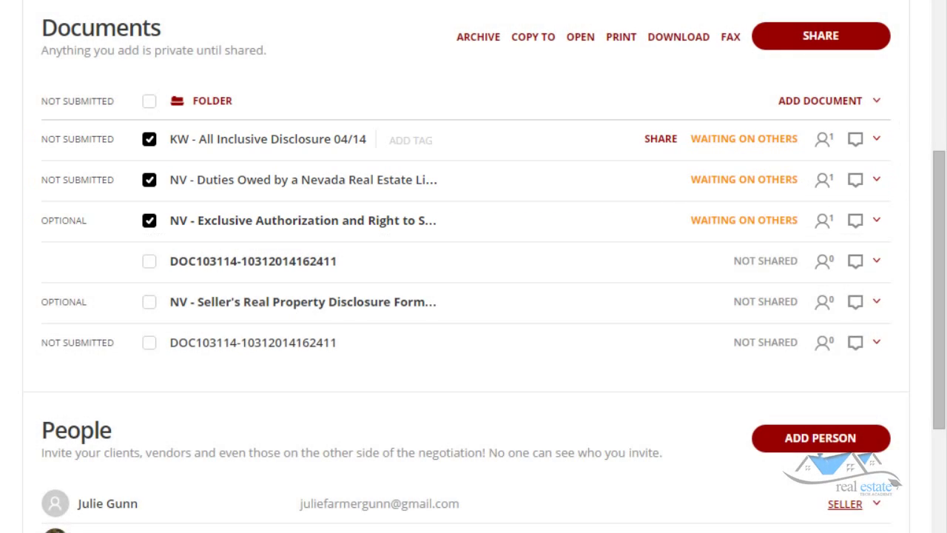
mouse_move(822, 179)
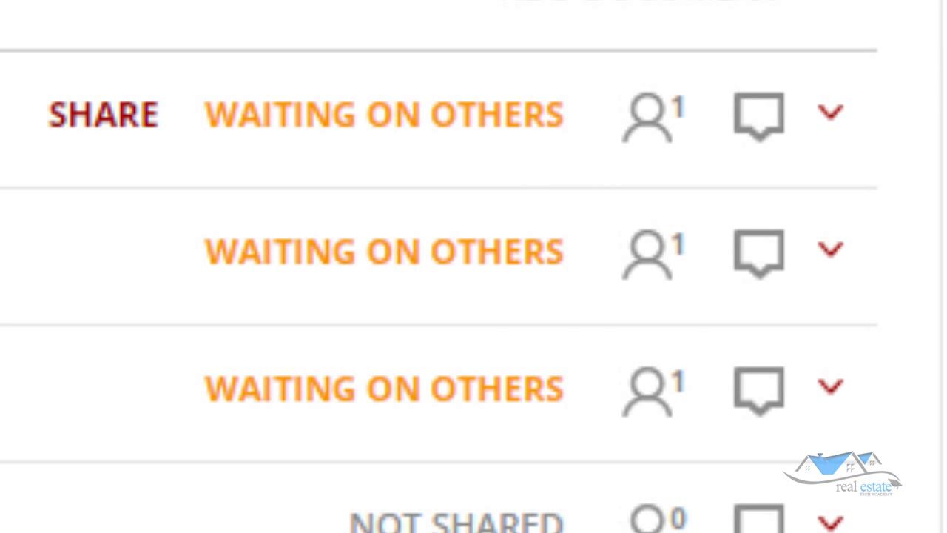
mouse_move(758, 115)
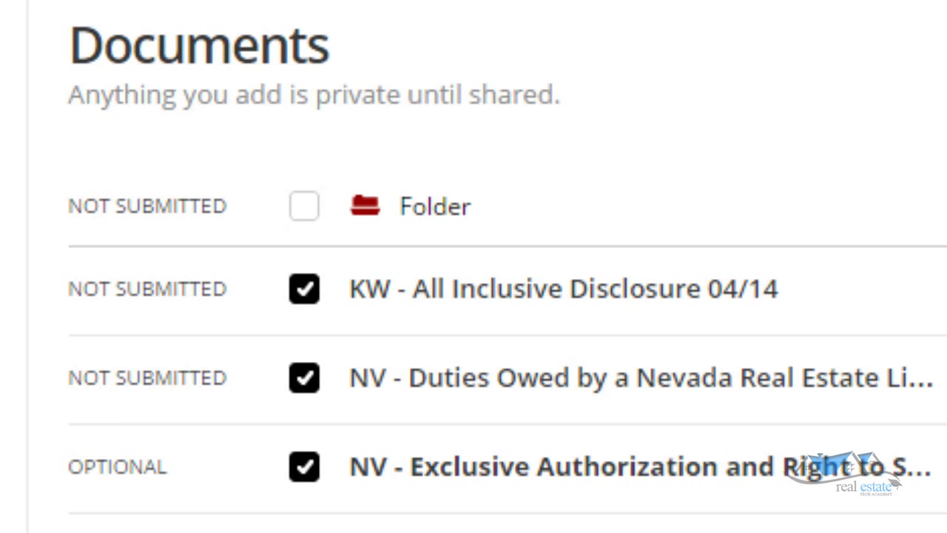
Type 'listing documents' as the loop folder's new name.
text(listing )
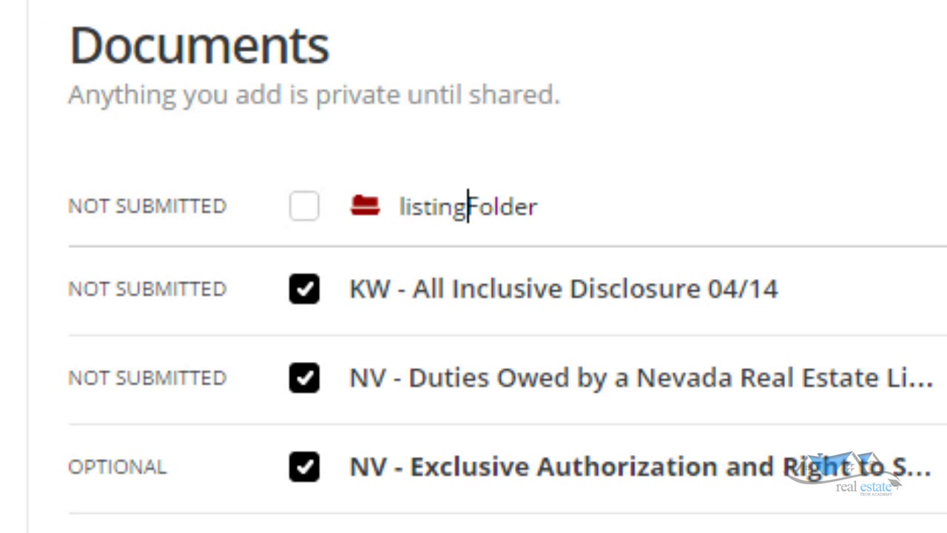
text(documents)
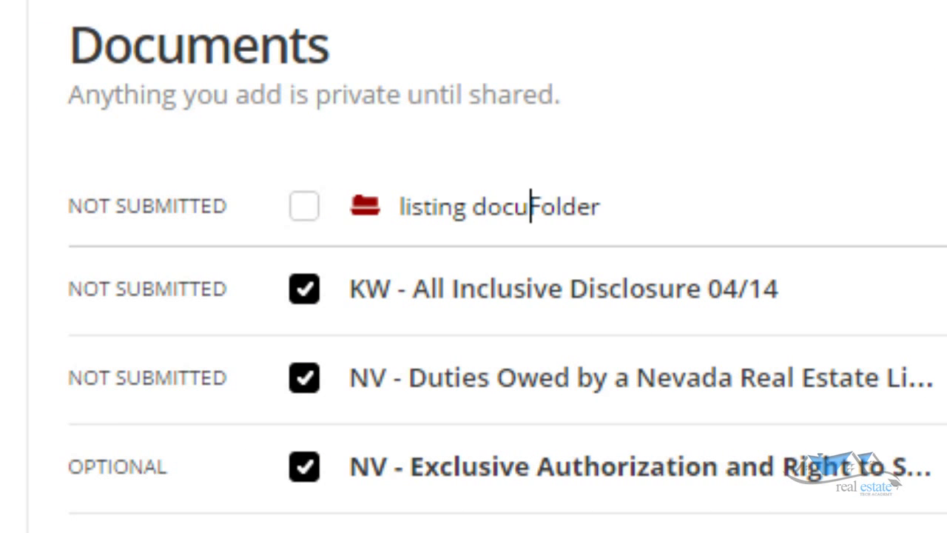